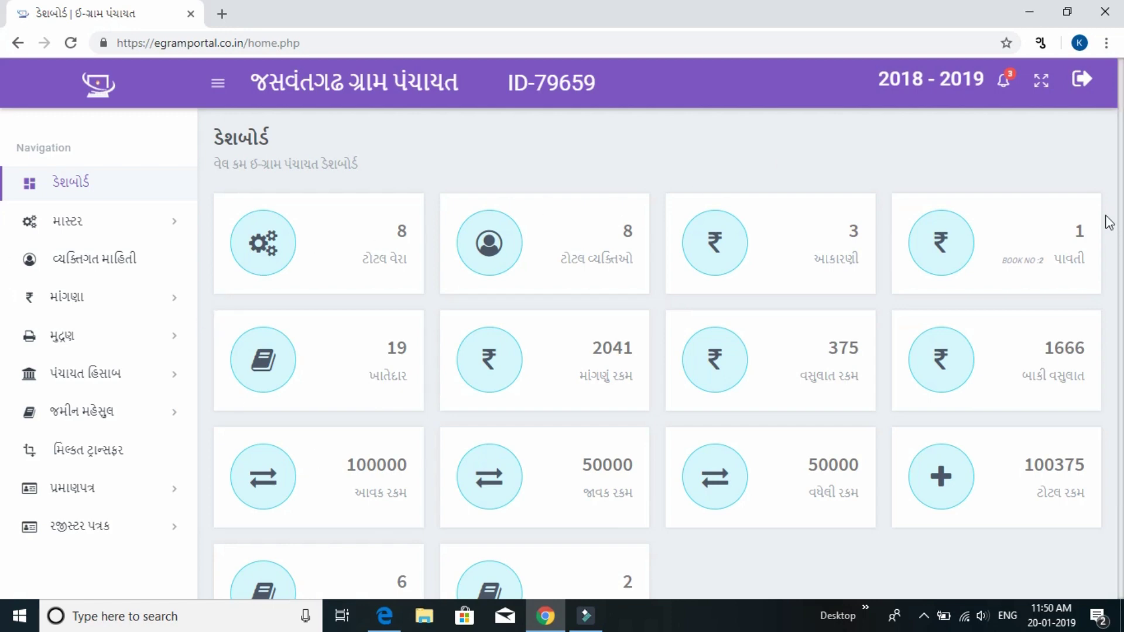
# - Open the panchayat certificate page (પંચાયત દાખલા) from the printing section (મુદ્રણ)
pyautogui.scroll(-2, 843, 461)
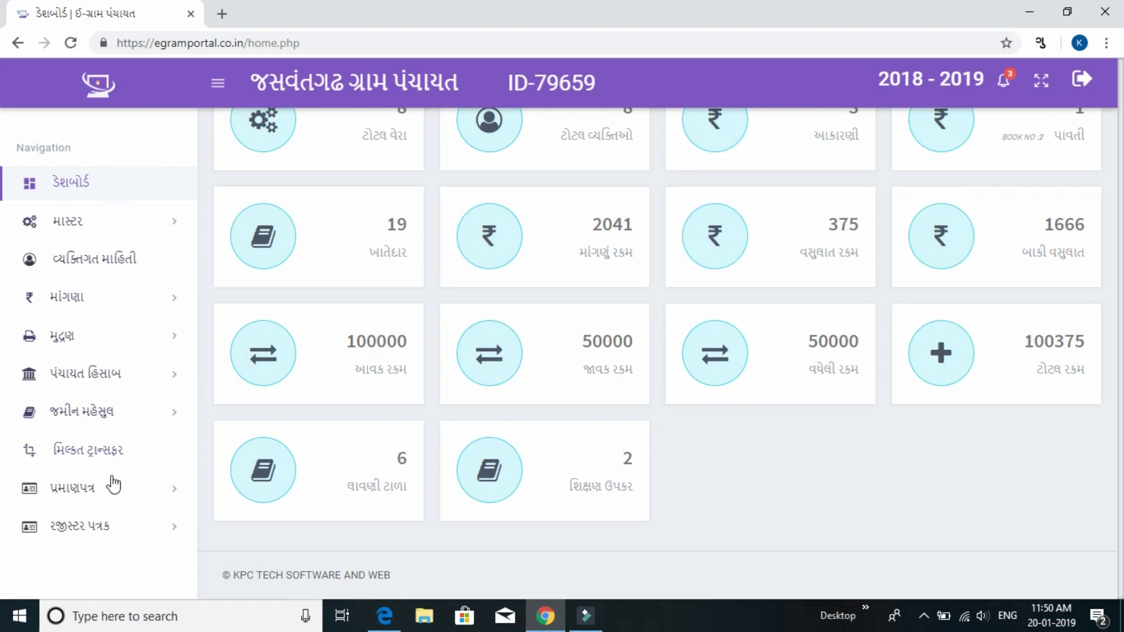
pyautogui.click(91, 340)
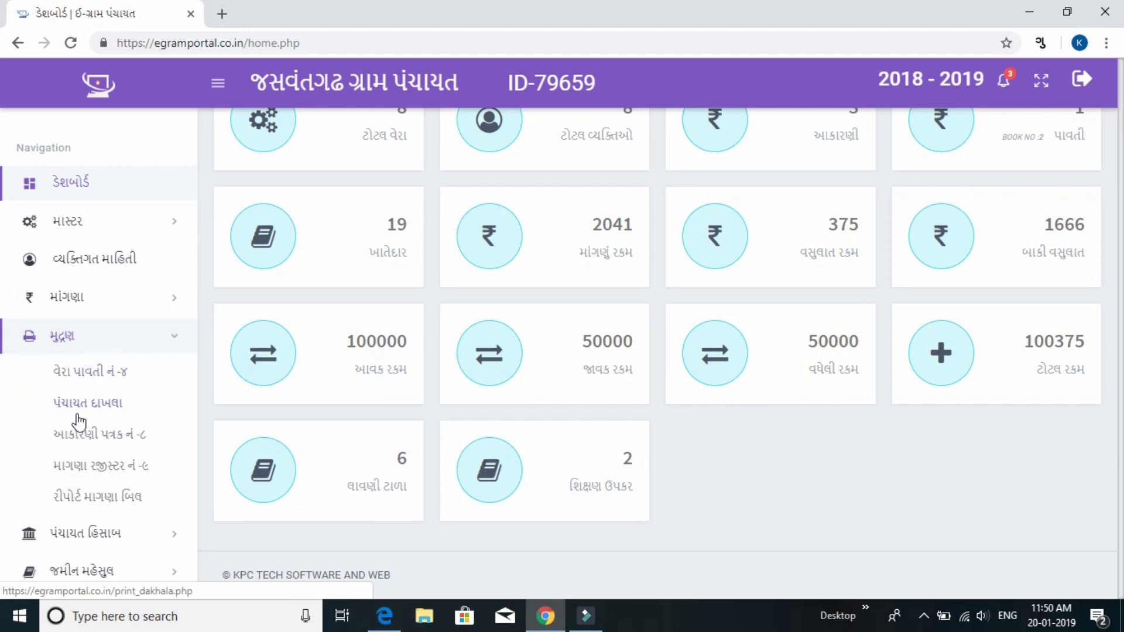
pyautogui.click(99, 408)
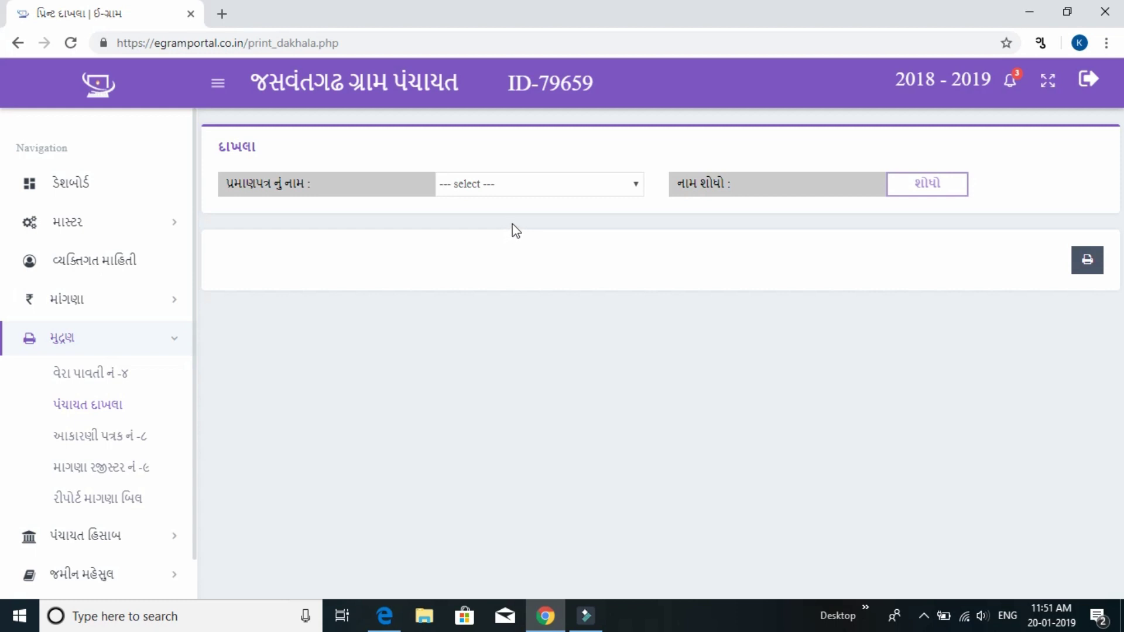
# - Generate the assessment certificate (આકારણી પ્રમાણપત્ર) for all three listed occupants
pyautogui.click(632, 193)
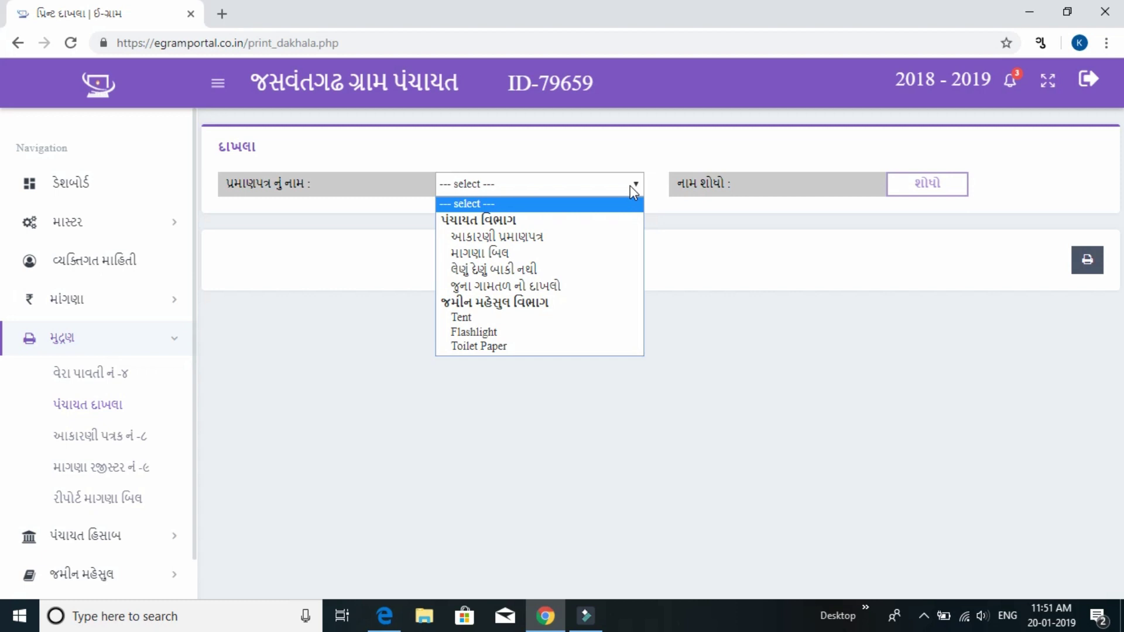
pyautogui.click(499, 237)
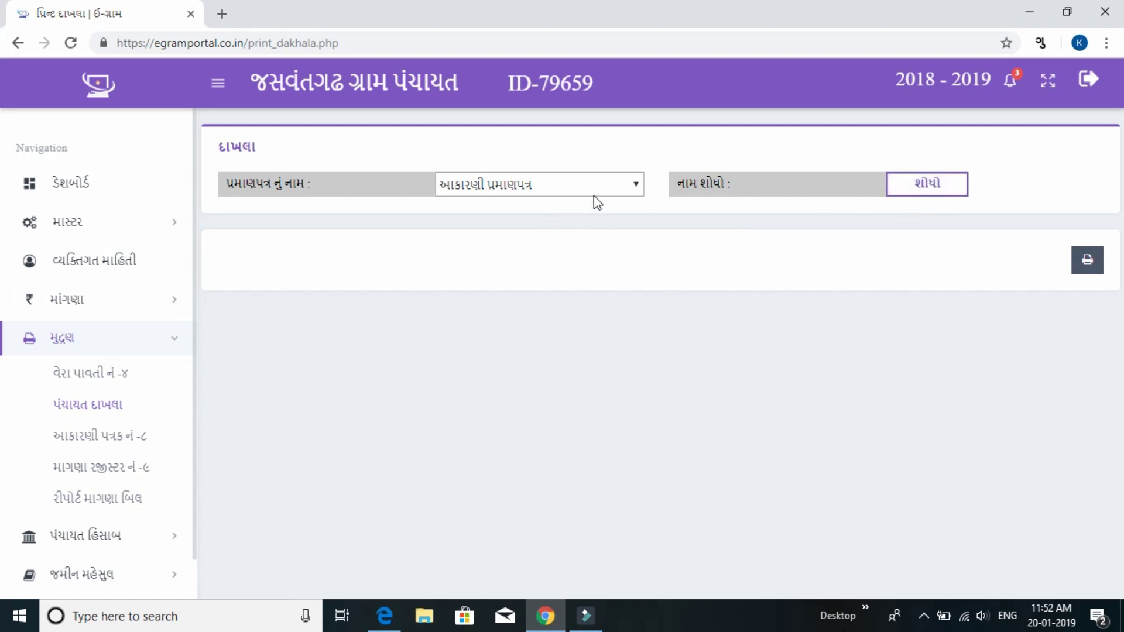
pyautogui.click(930, 188)
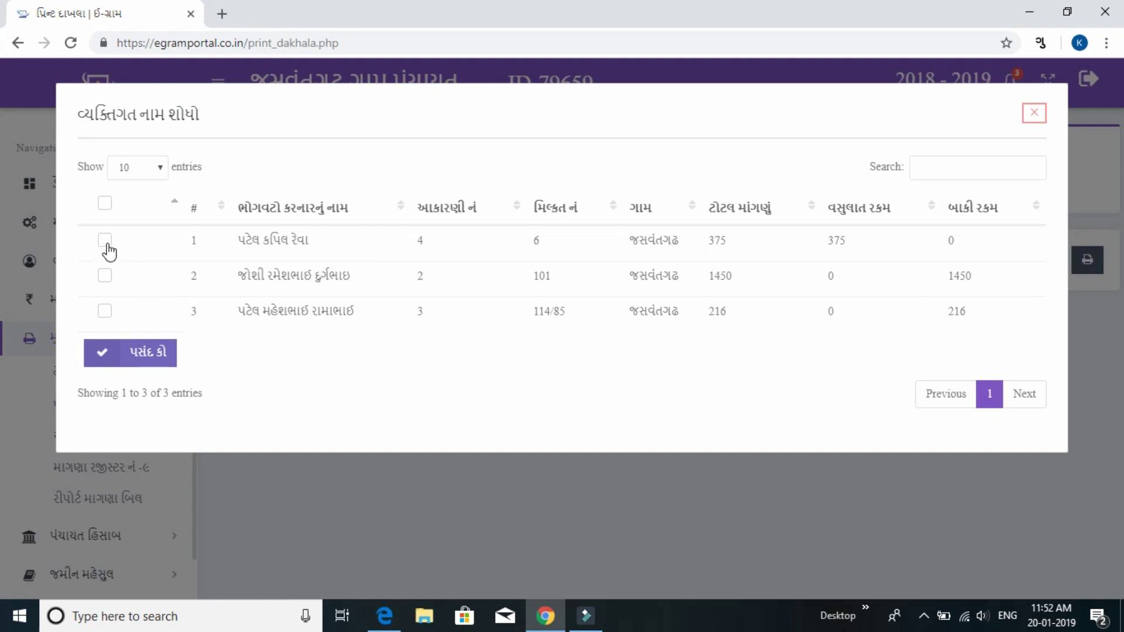
pyautogui.click(267, 245)
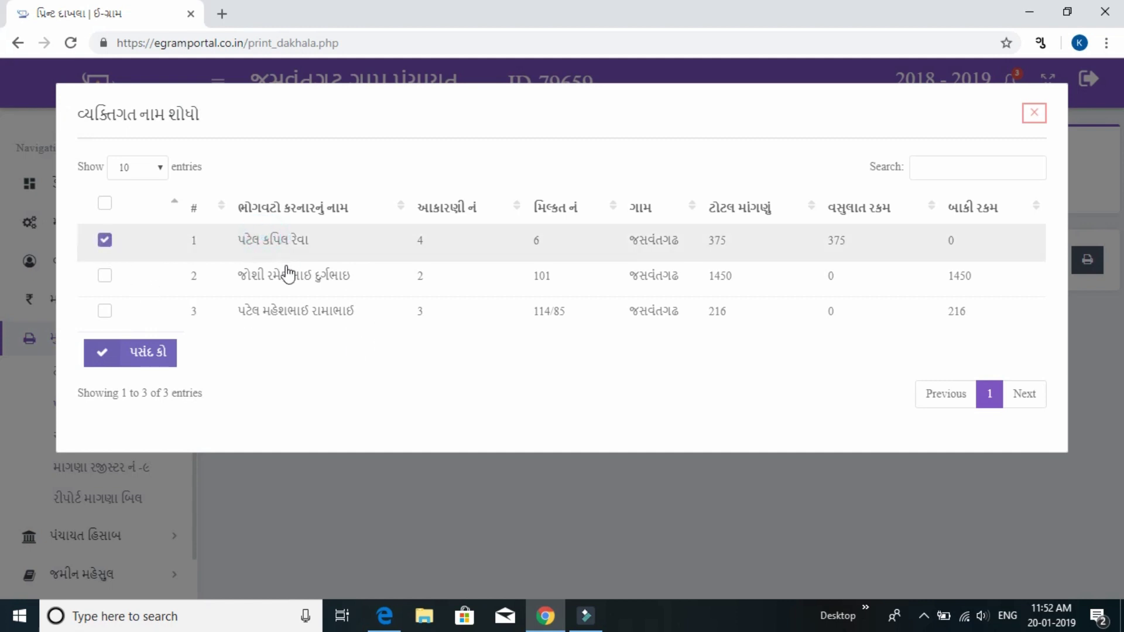
pyautogui.click(288, 276)
pyautogui.click(301, 310)
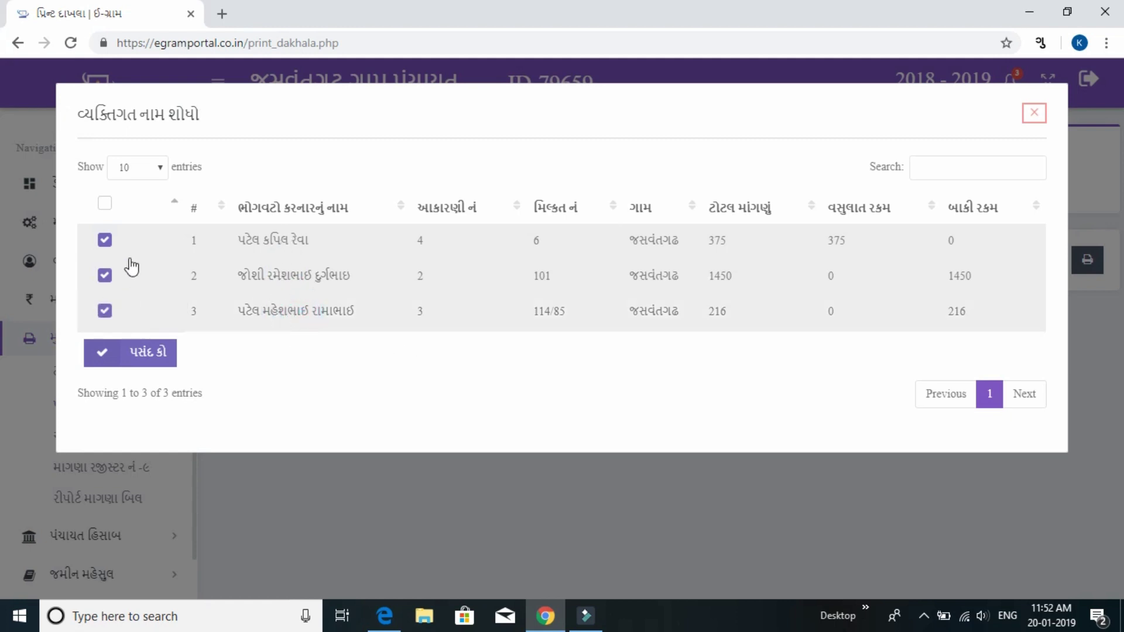
pyautogui.click(168, 367)
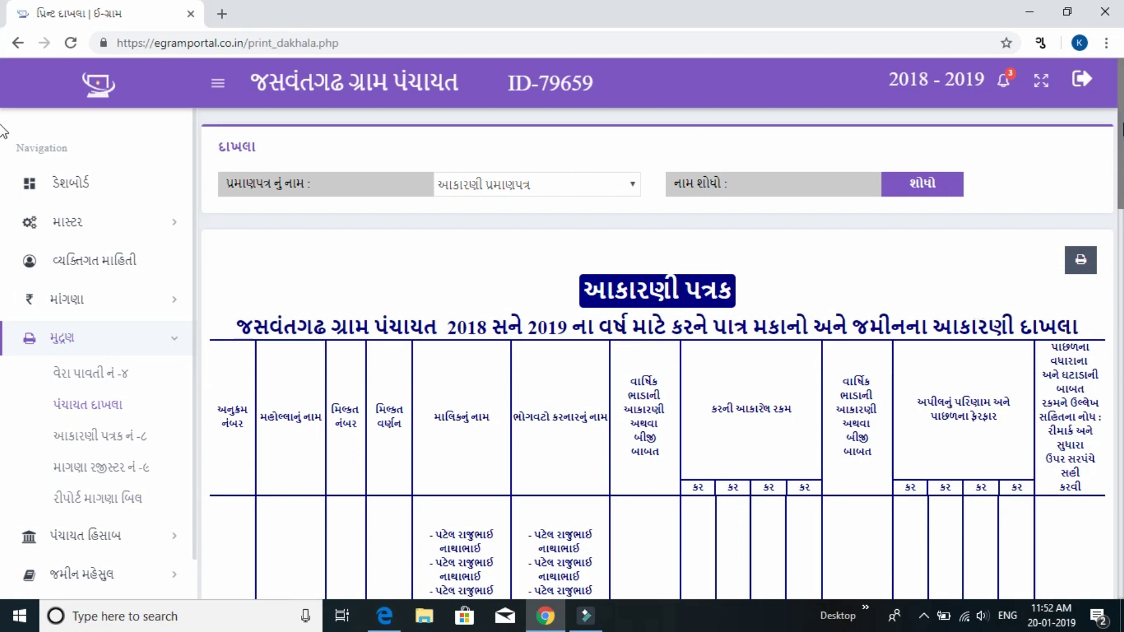
# - Review the generated assessment certificates, preview their printout, and cancel without printing
pyautogui.scroll(-15, 2, 346)
pyautogui.scroll(-12, 3, 346)
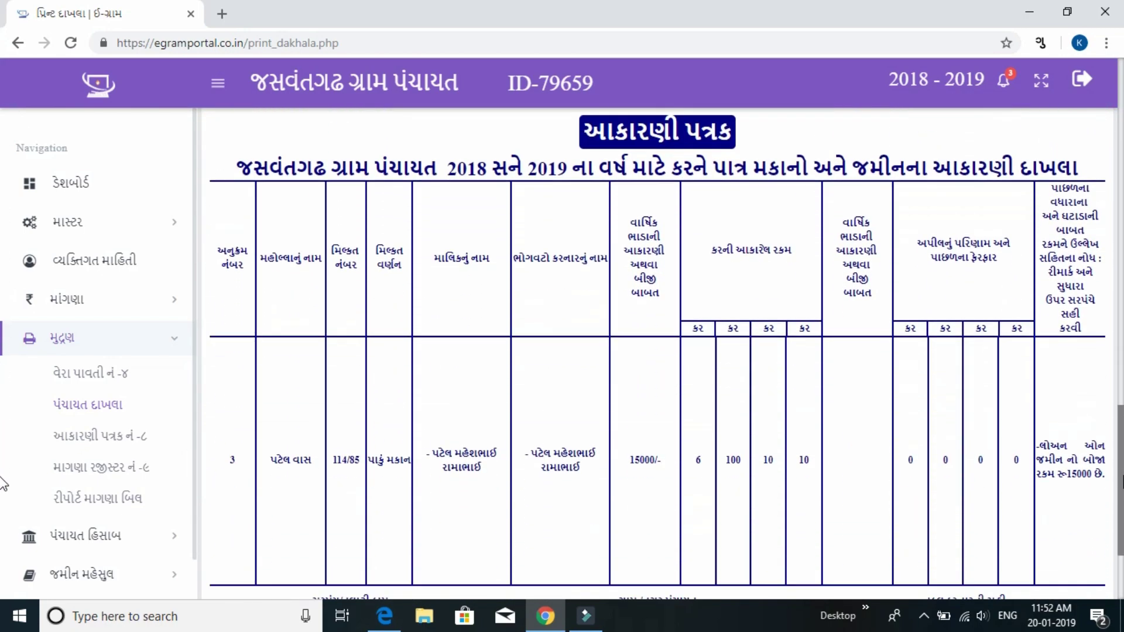
pyautogui.scroll(20, 3, 530)
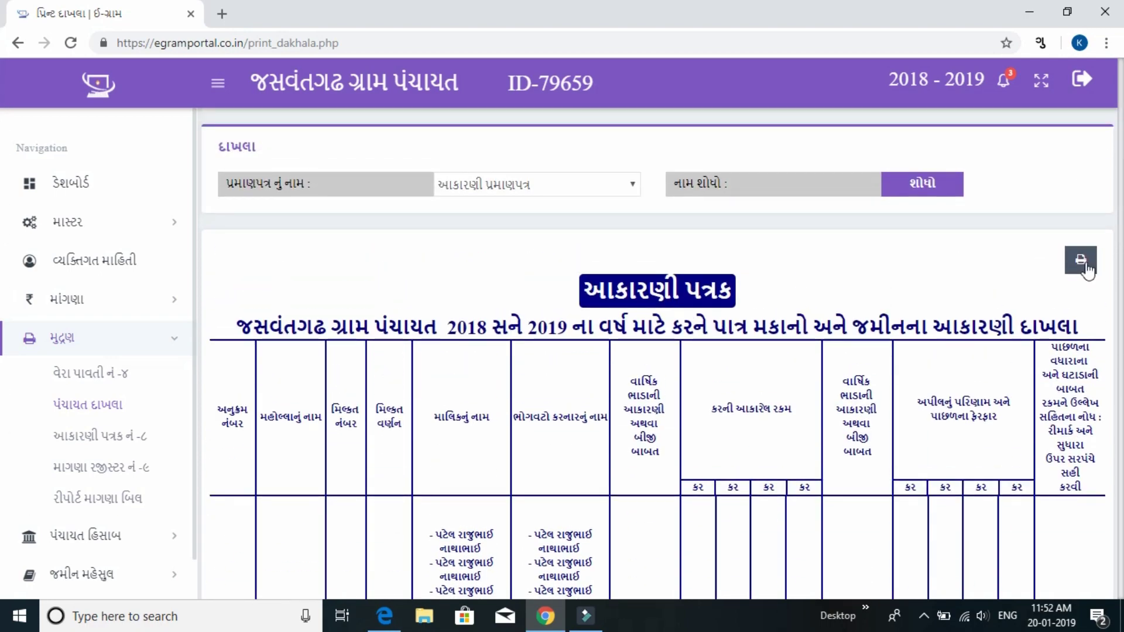
pyautogui.click(1081, 260)
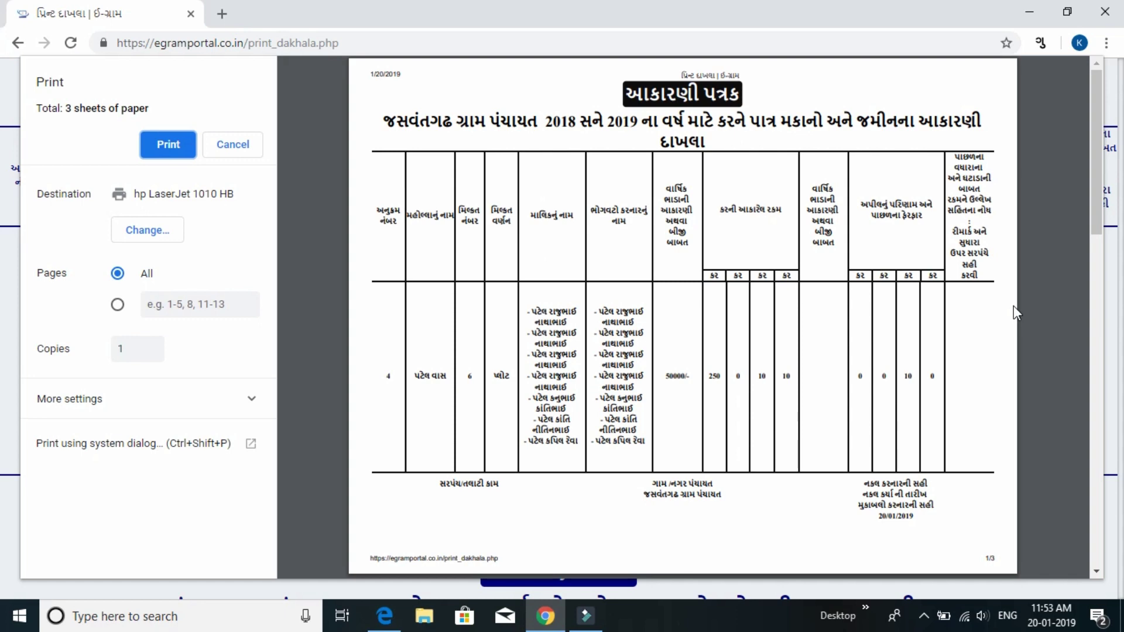
pyautogui.moveTo(1091, 188); pyautogui.dragTo(1121, 132)
pyautogui.click(232, 144)
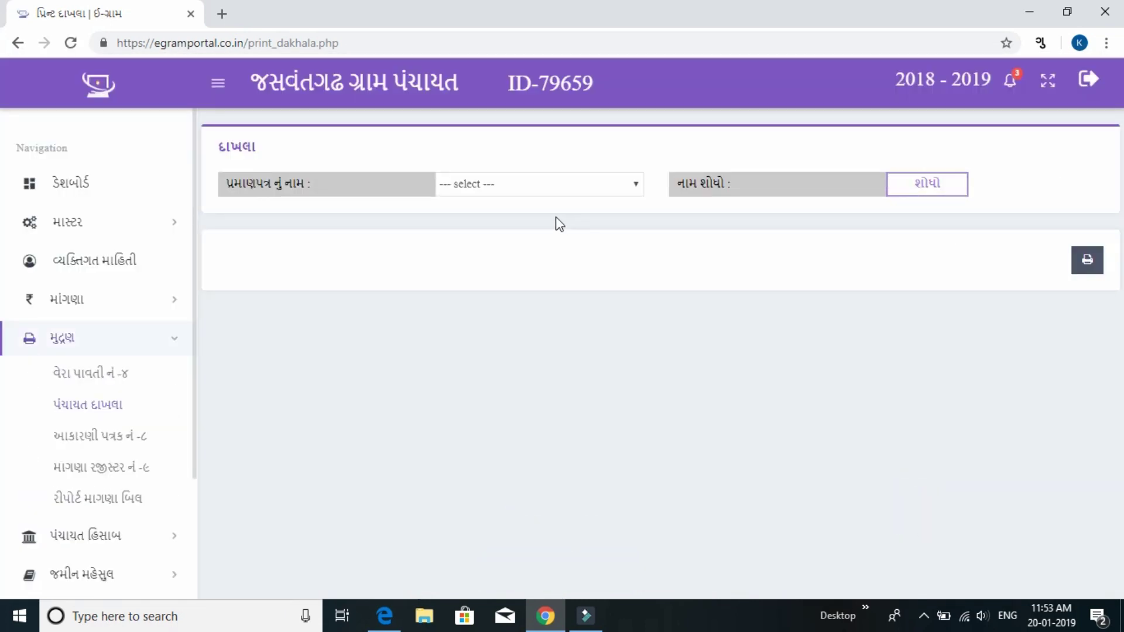
# - Generate the demand bill (માગણા બિલ) for the first and second listed occupants
pyautogui.click(568, 184)
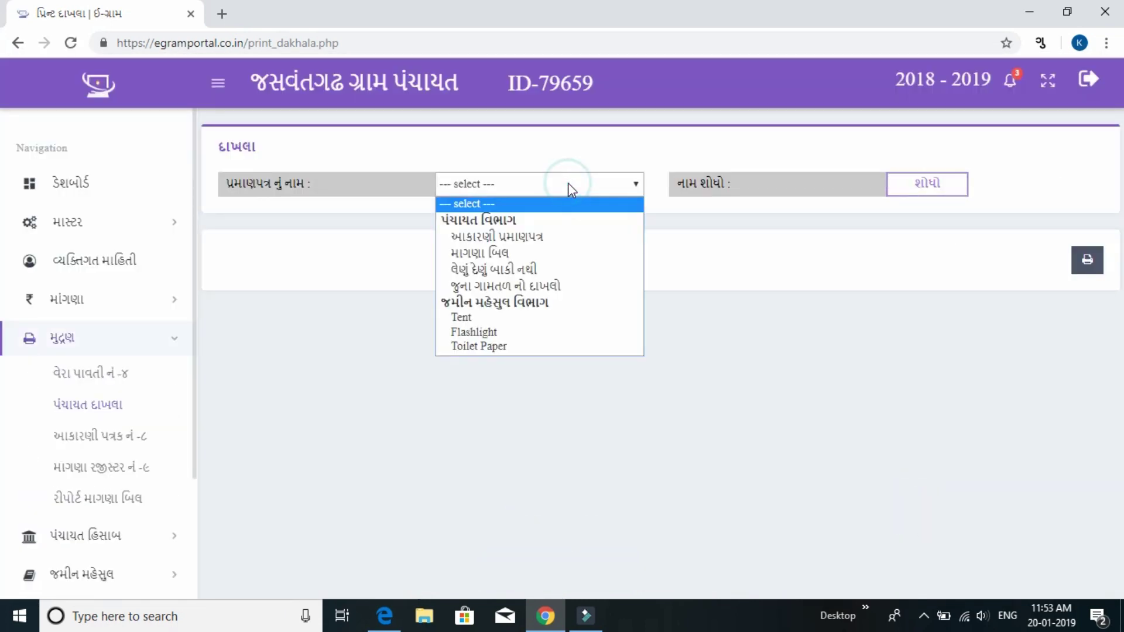
pyautogui.click(501, 252)
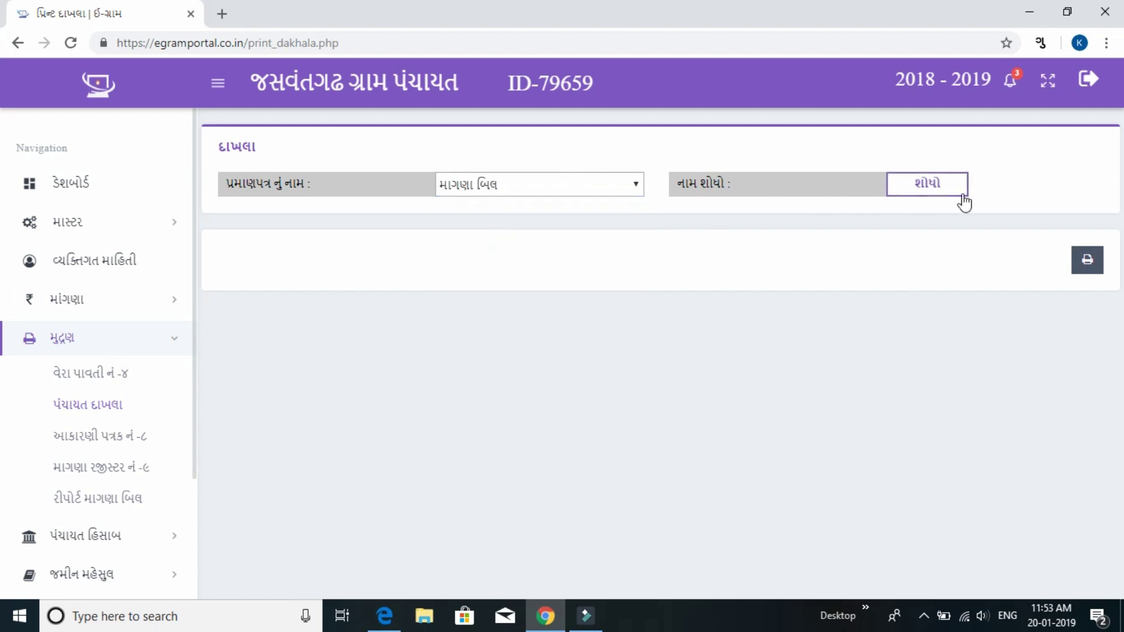
pyautogui.click(925, 199)
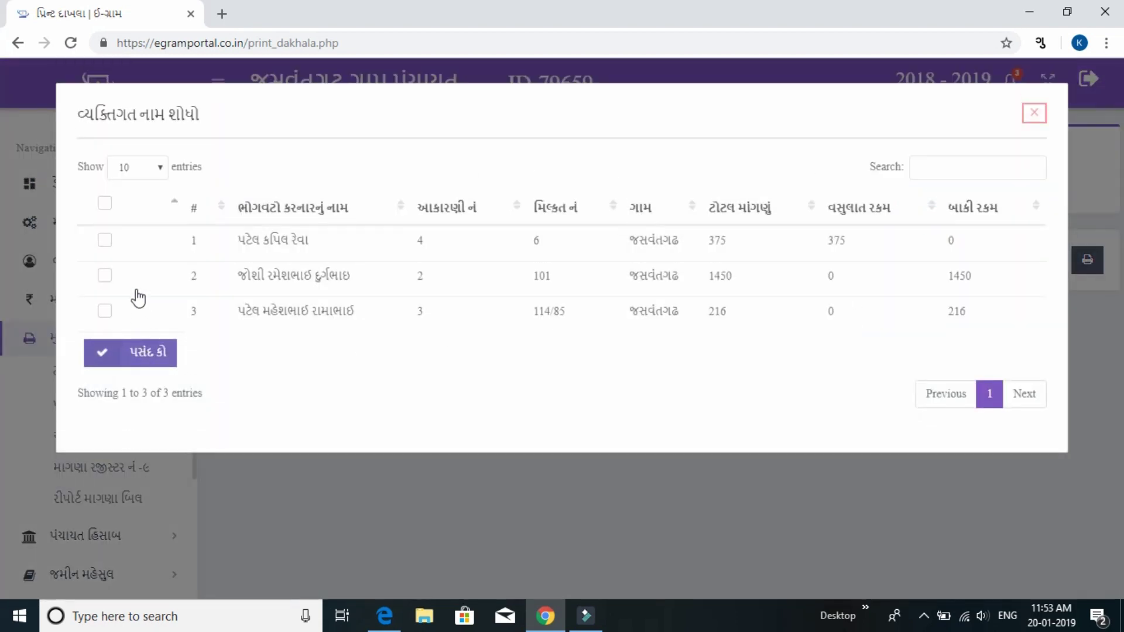
pyautogui.click(276, 282)
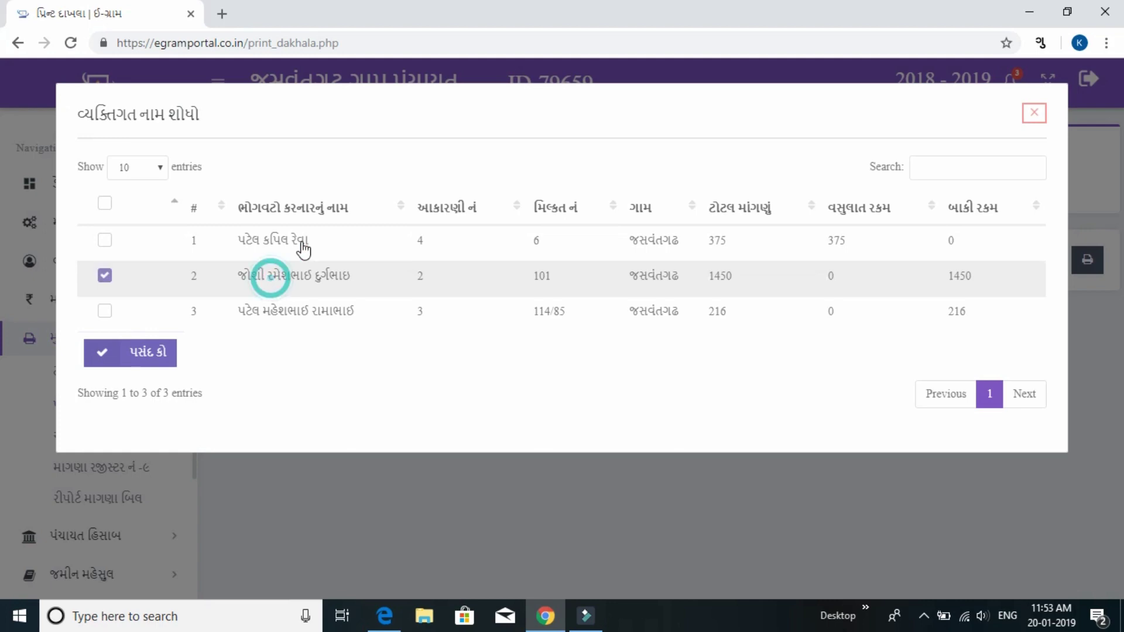
pyautogui.click(337, 246)
pyautogui.click(144, 362)
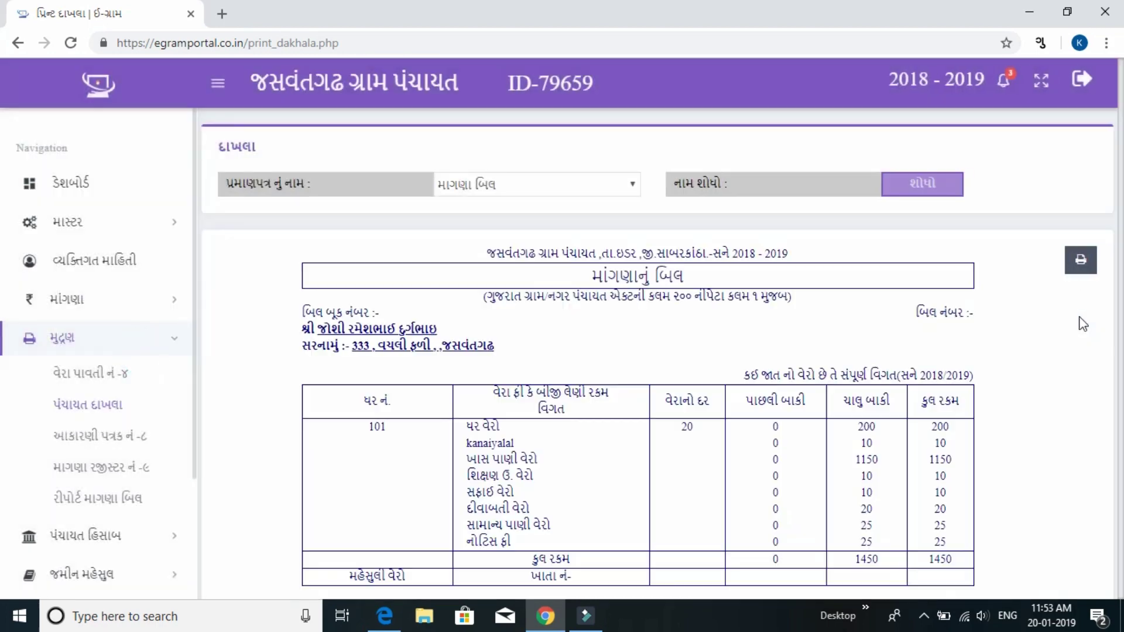
# - Review the generated demand bills, preview their printout, and cancel without printing
pyautogui.scroll(-10, 3, 455)
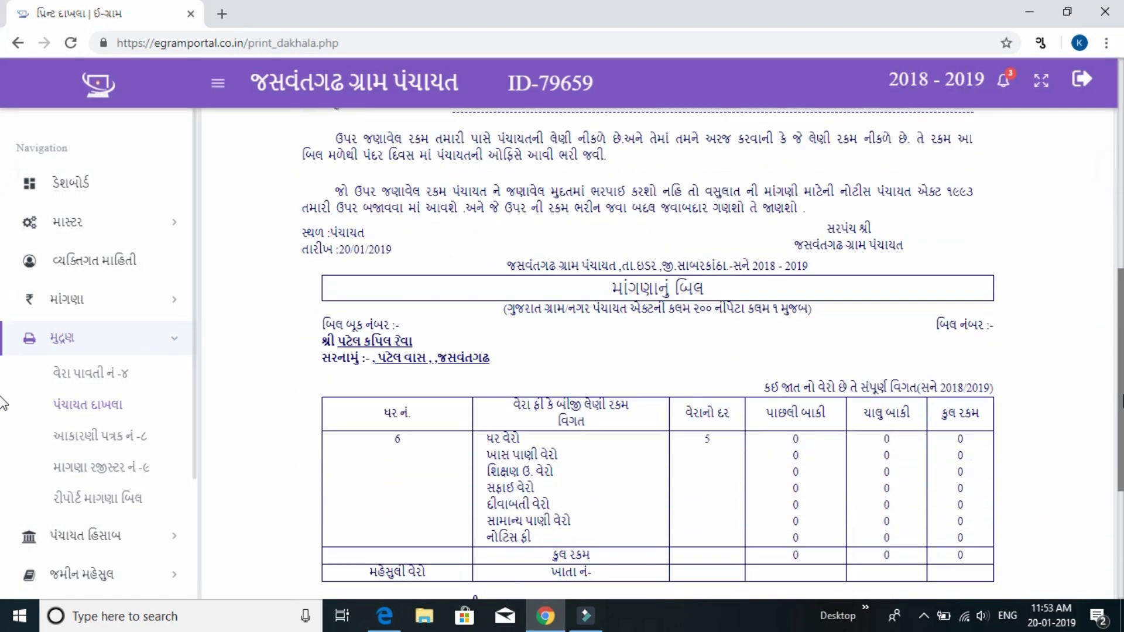
pyautogui.scroll(10, 3, 456)
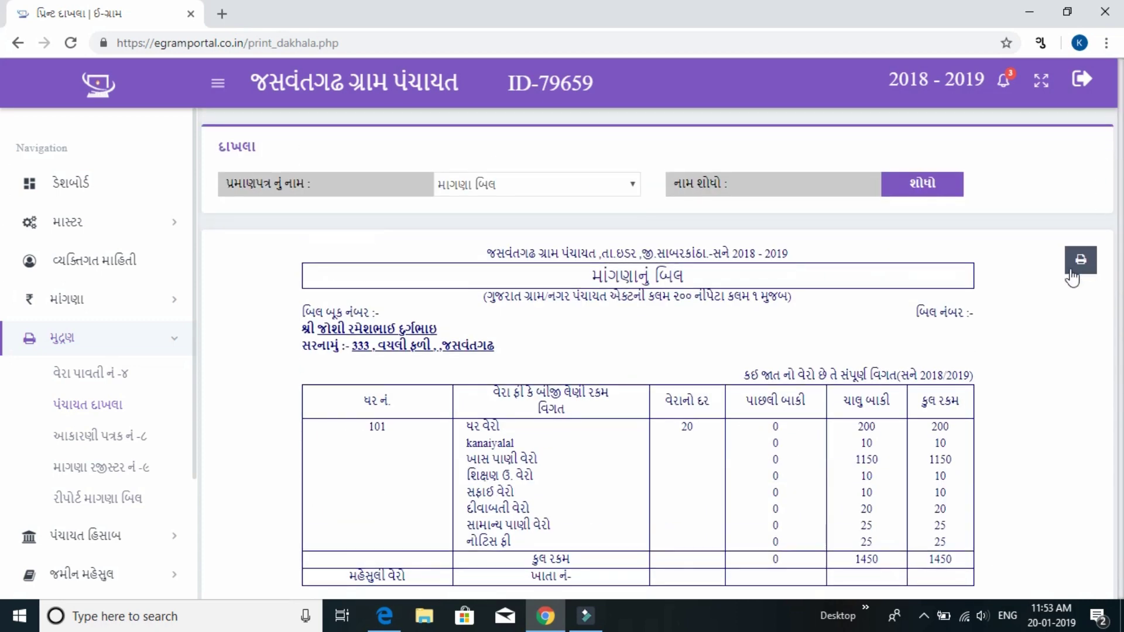
pyautogui.click(1081, 259)
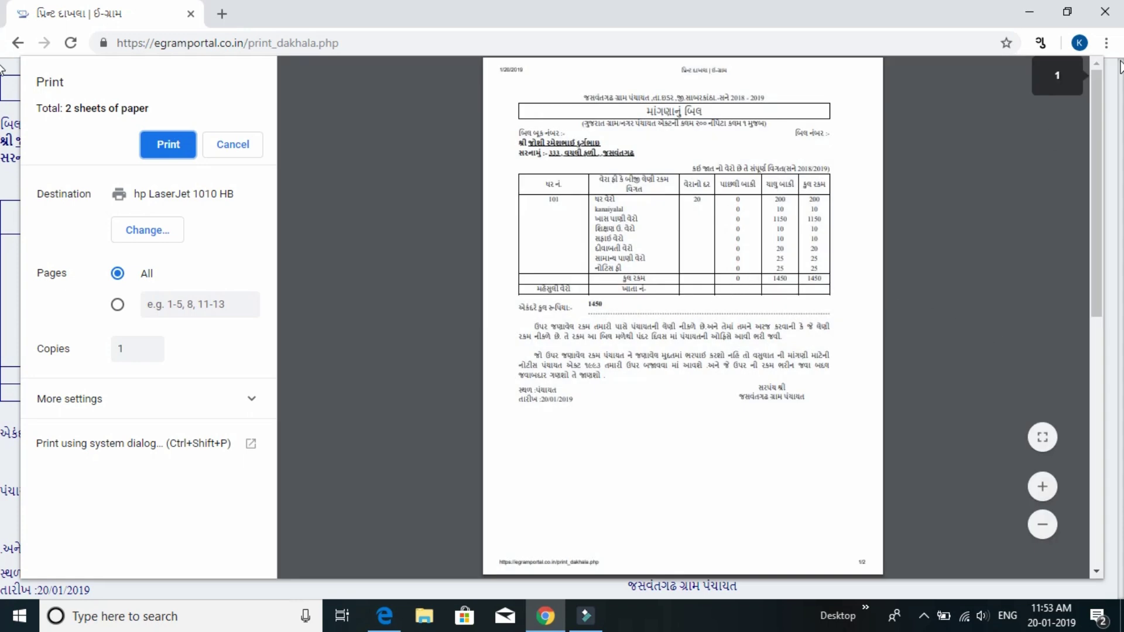
pyautogui.moveTo(1095, 111); pyautogui.dragTo(1095, 70)
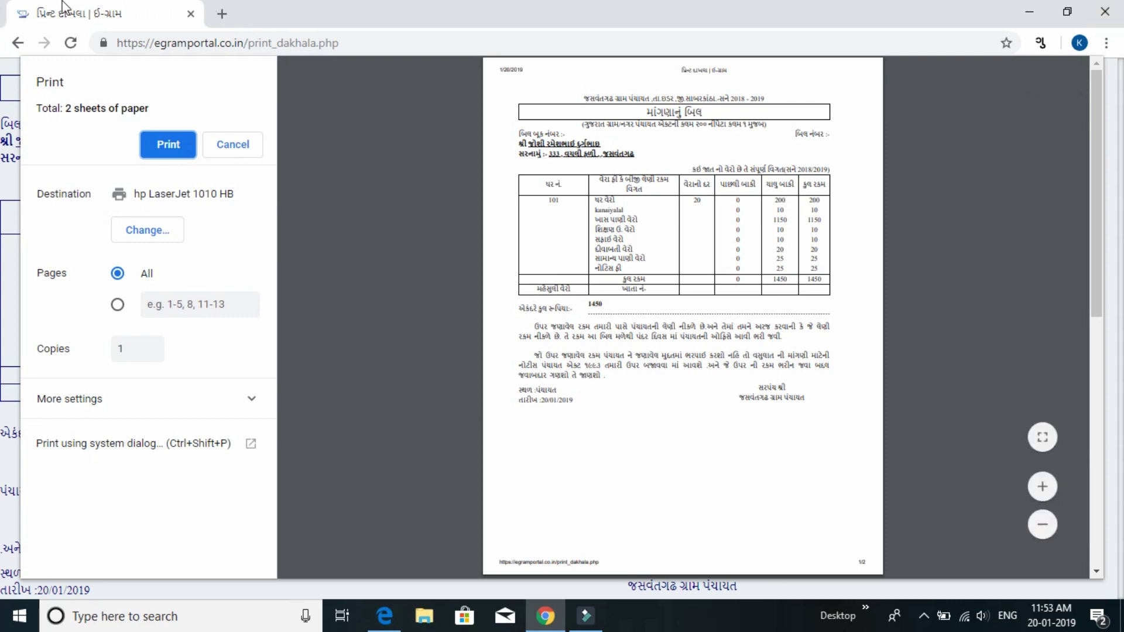
pyautogui.click(248, 149)
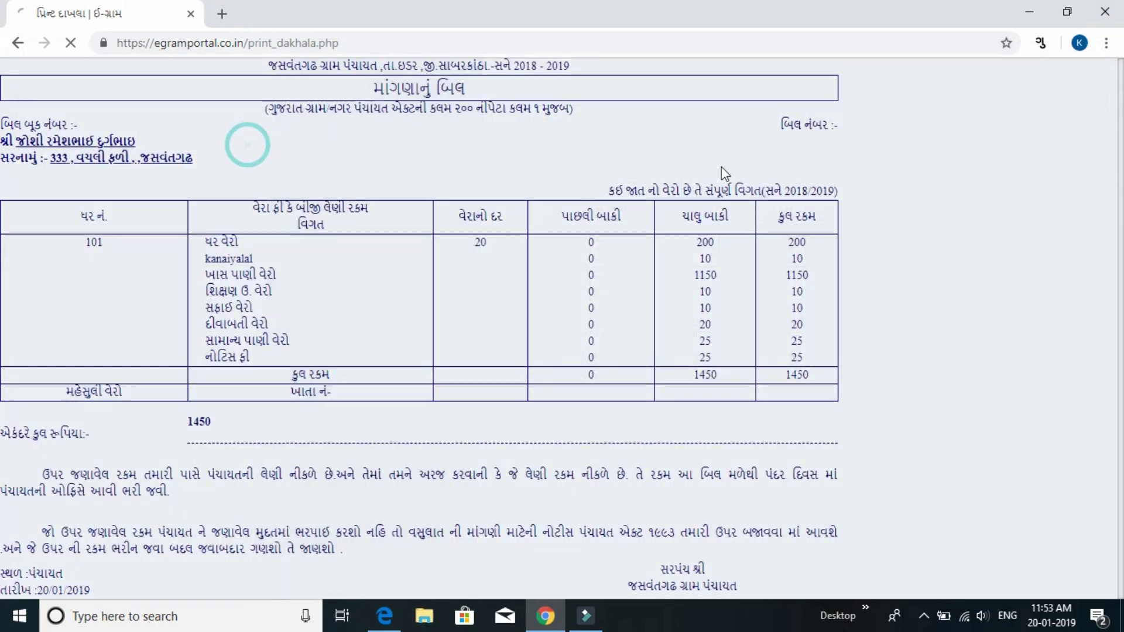
# - Generate the no-dues certificate (લેણું દેણું બાકી નથી) for only the third listed occupant and view it
pyautogui.click(511, 195)
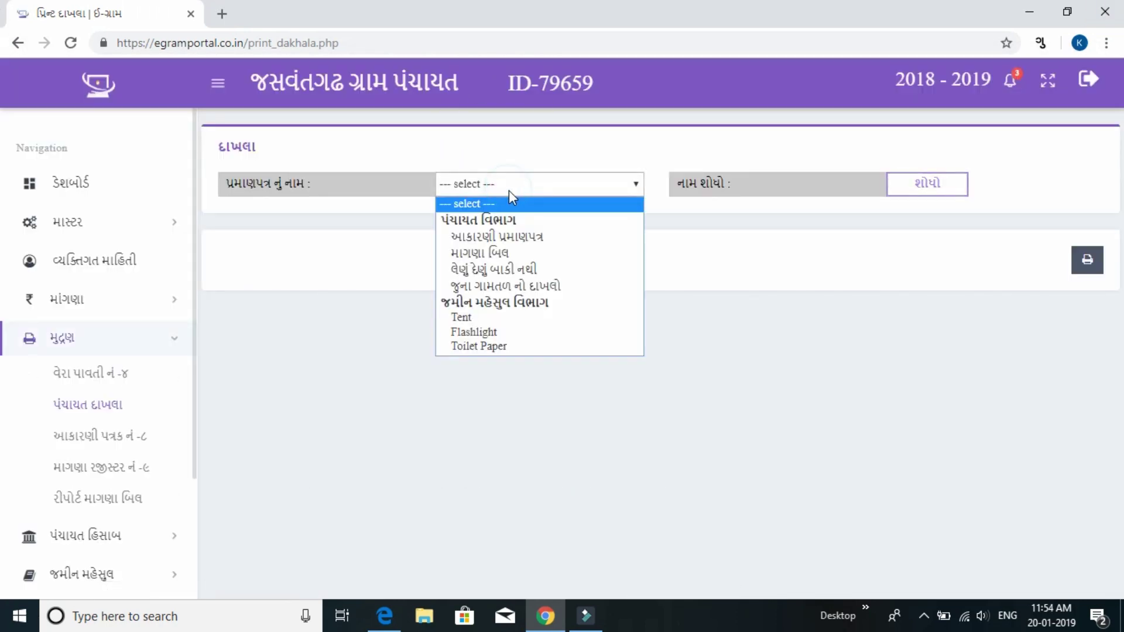
pyautogui.click(510, 270)
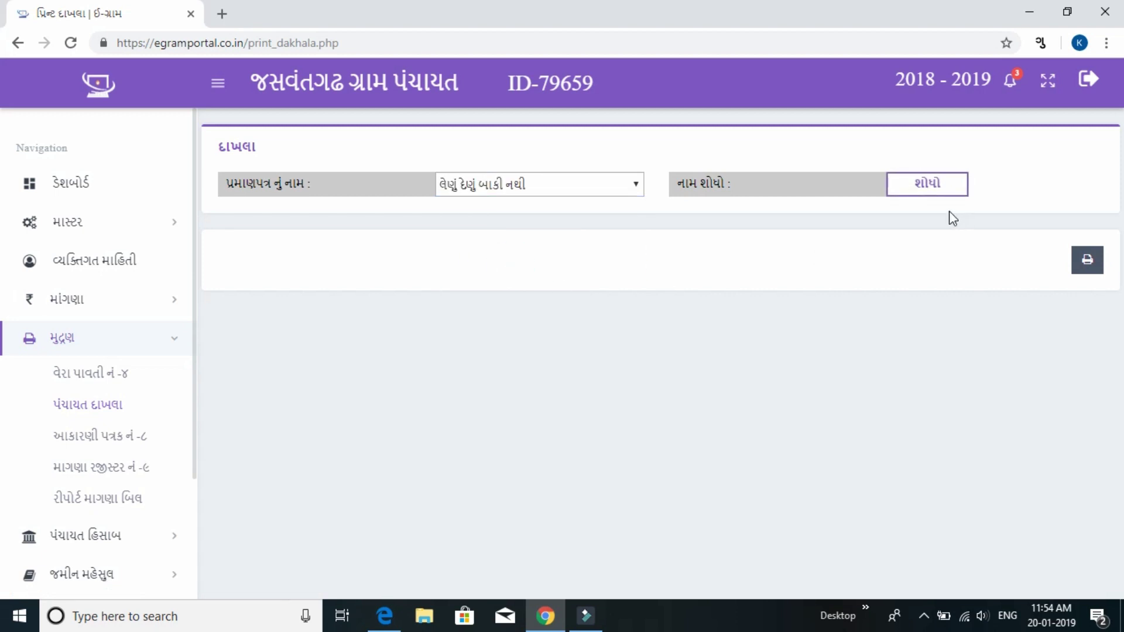
pyautogui.click(928, 204)
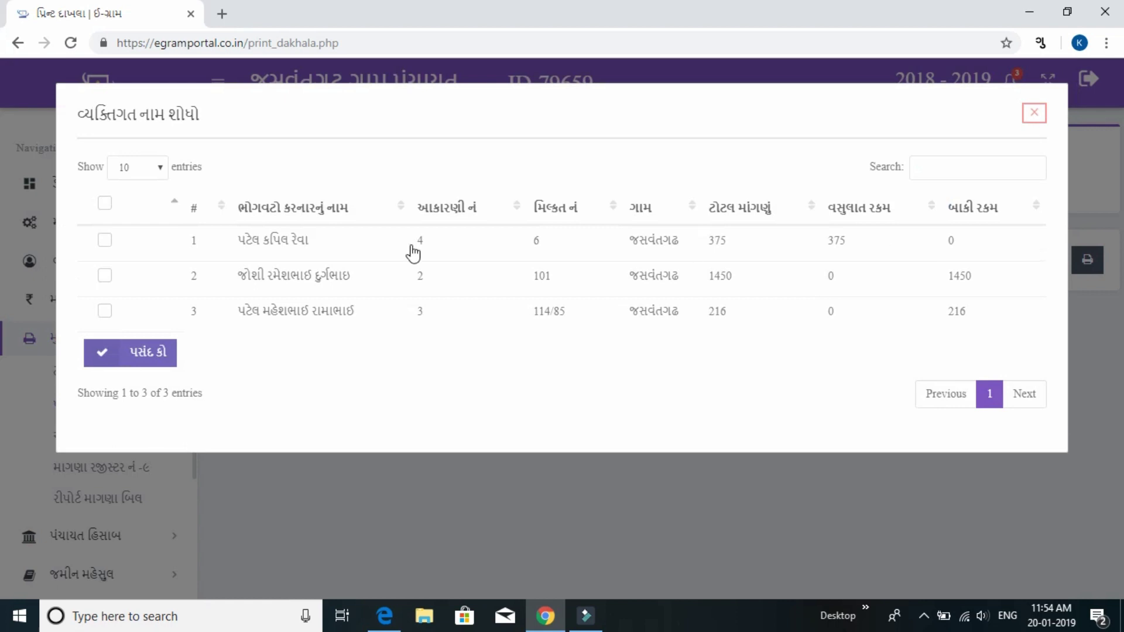
pyautogui.click(106, 275)
pyautogui.click(110, 278)
pyautogui.click(273, 278)
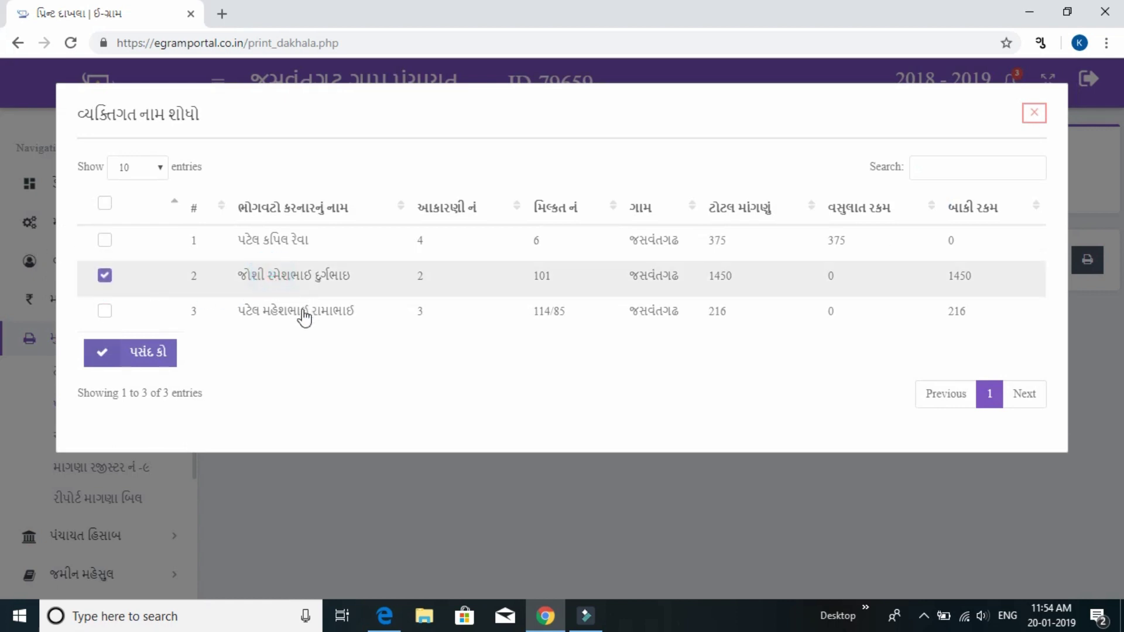
pyautogui.click(287, 316)
pyautogui.click(271, 275)
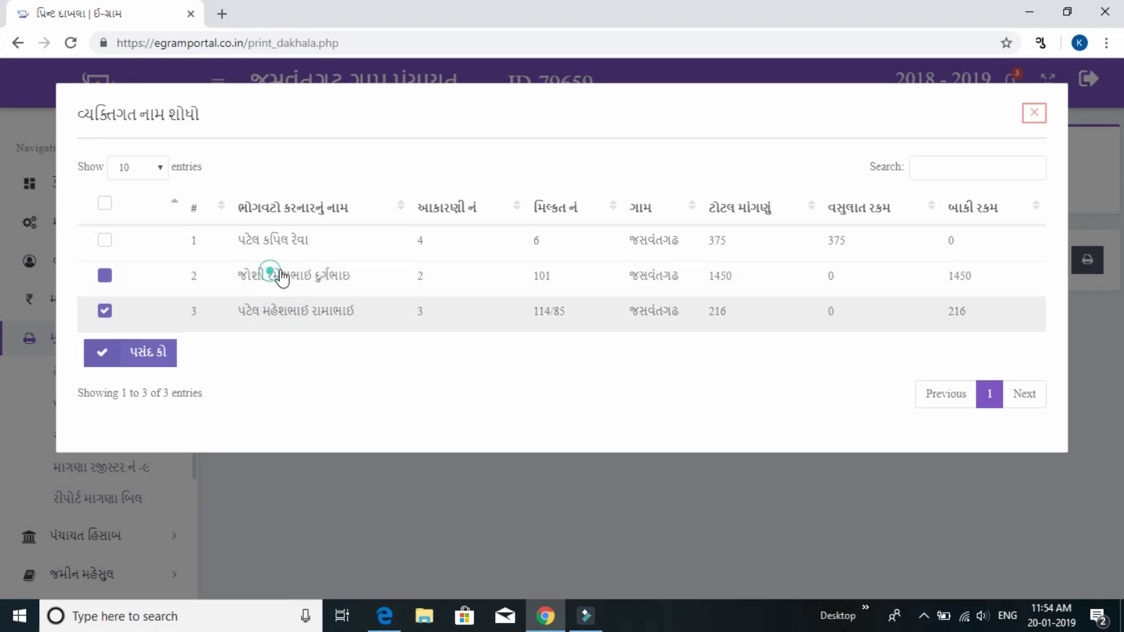
pyautogui.click(150, 362)
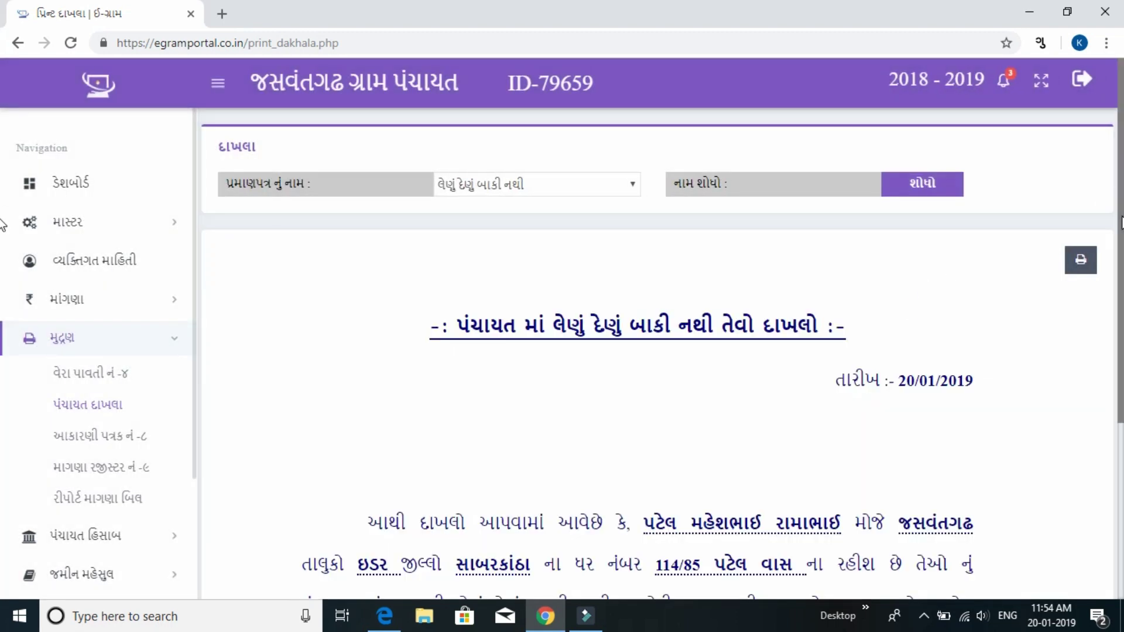
pyautogui.moveTo(1120, 218)
pyautogui.mouseDown()
pyautogui.moveTo(1120, 409)
pyautogui.moveTo(1120, 193)
pyautogui.mouseUp()
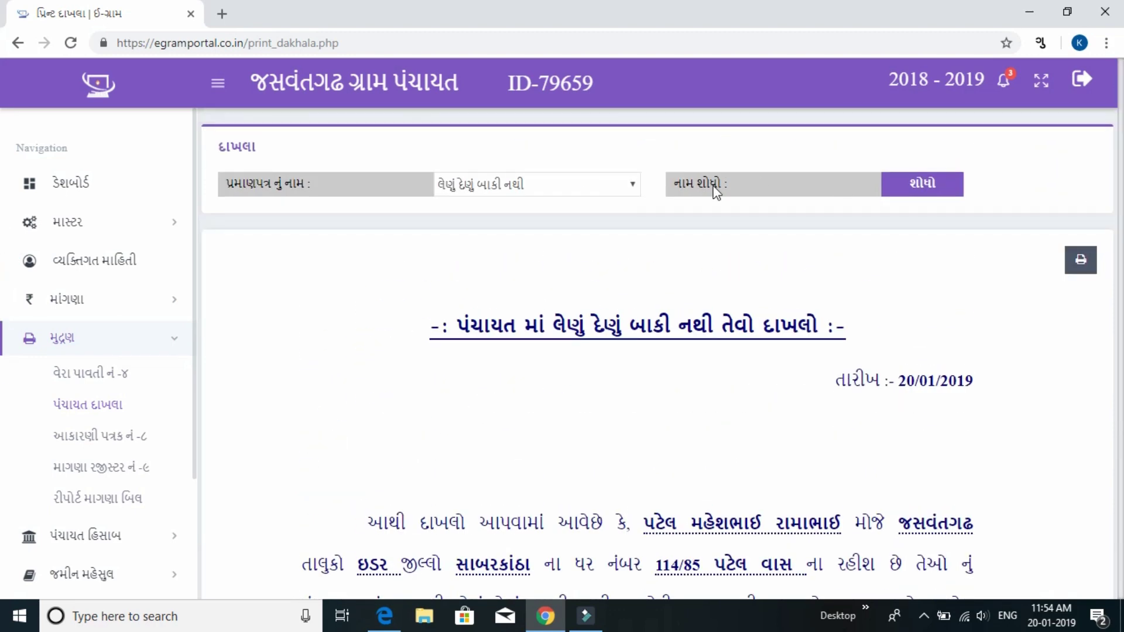
# - Generate the old village-site certificate (જુના ગામતળ નો દાખલો) for only the second listed occupant
pyautogui.click(561, 186)
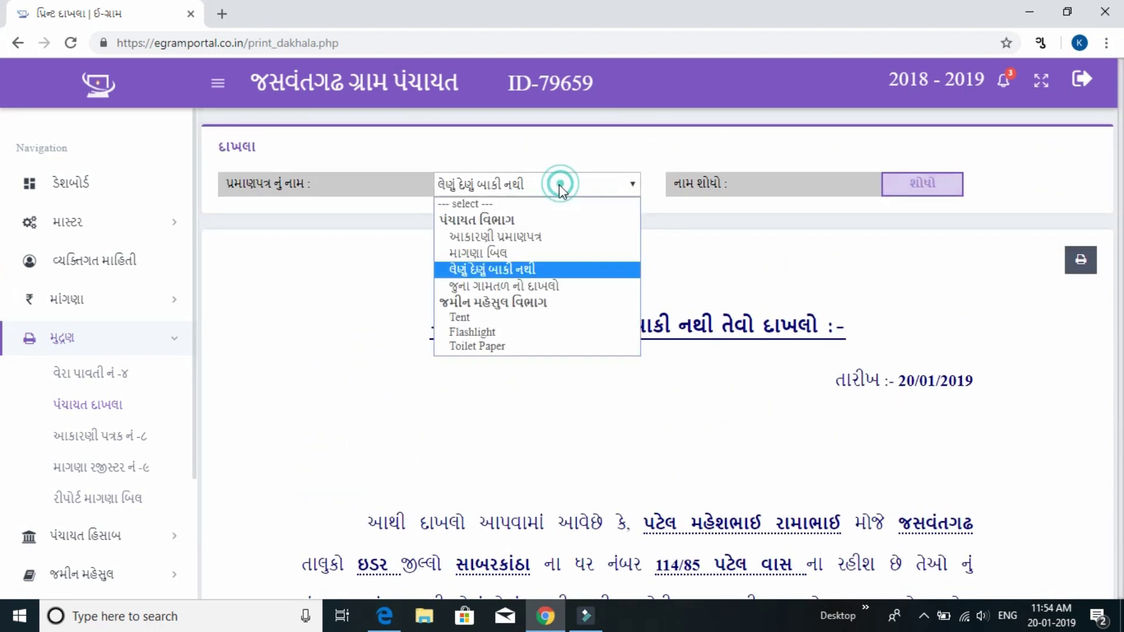
pyautogui.click(531, 287)
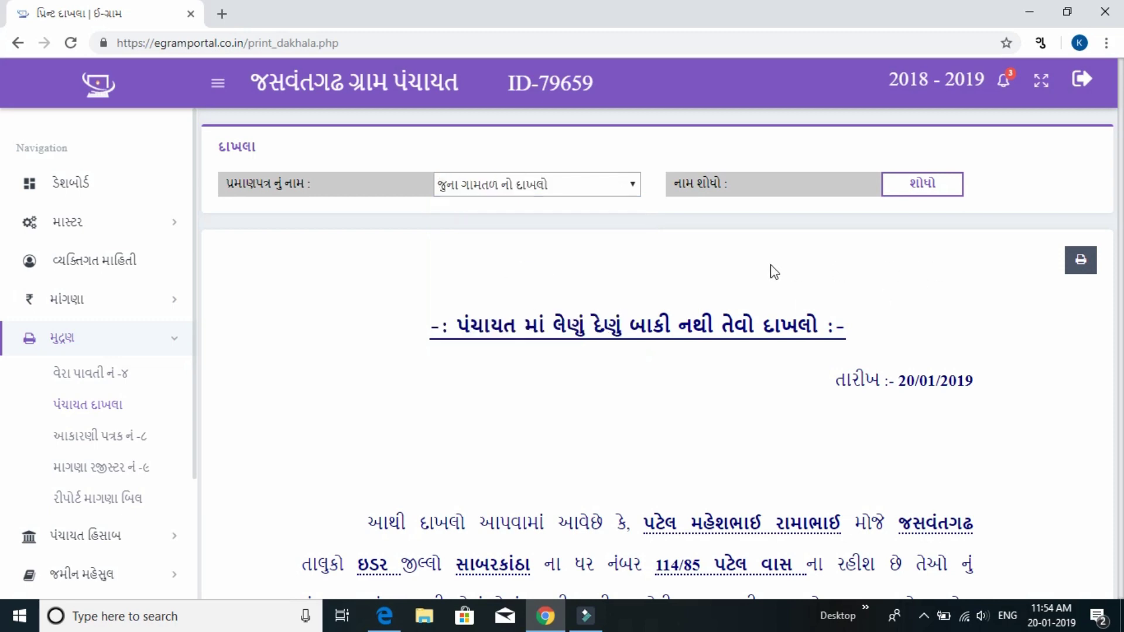
pyautogui.click(926, 186)
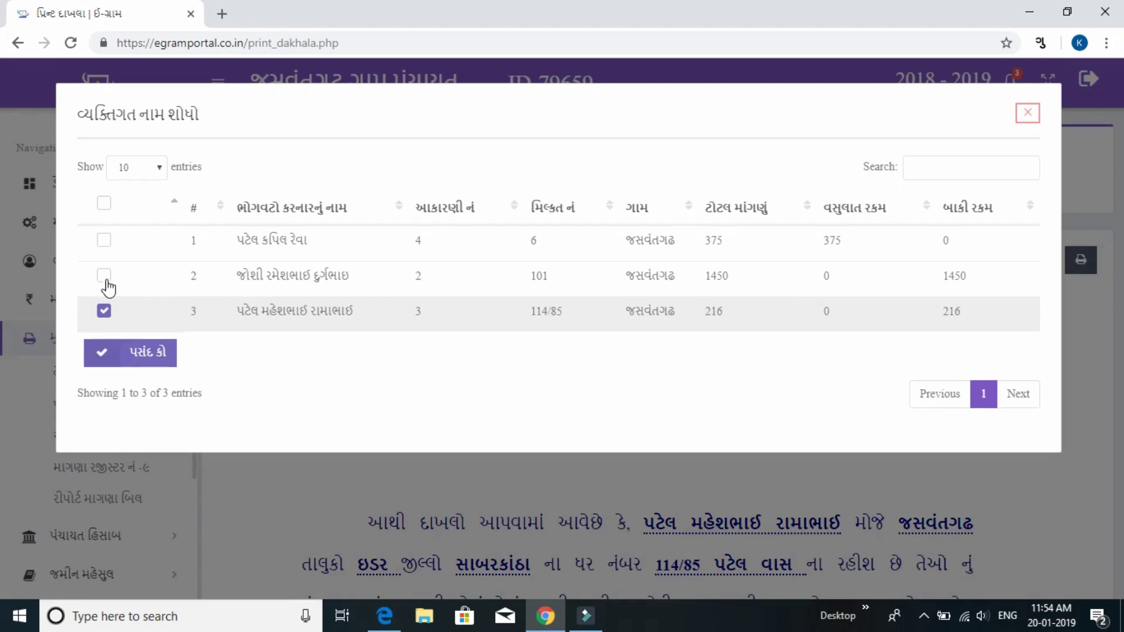
pyautogui.click(284, 271)
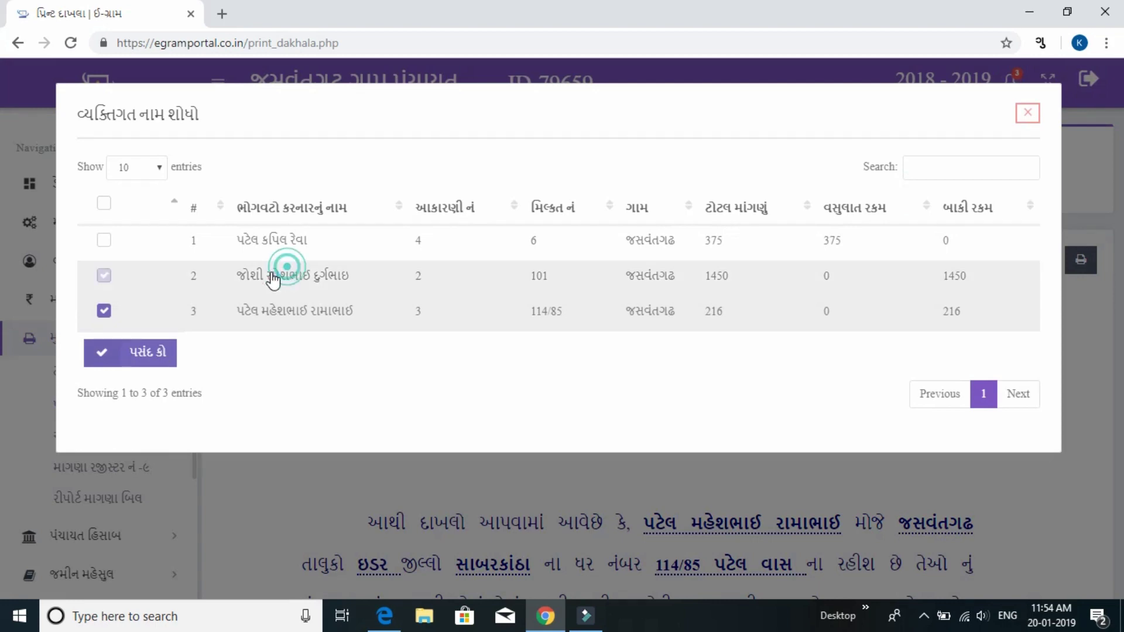
pyautogui.click(305, 320)
pyautogui.click(138, 354)
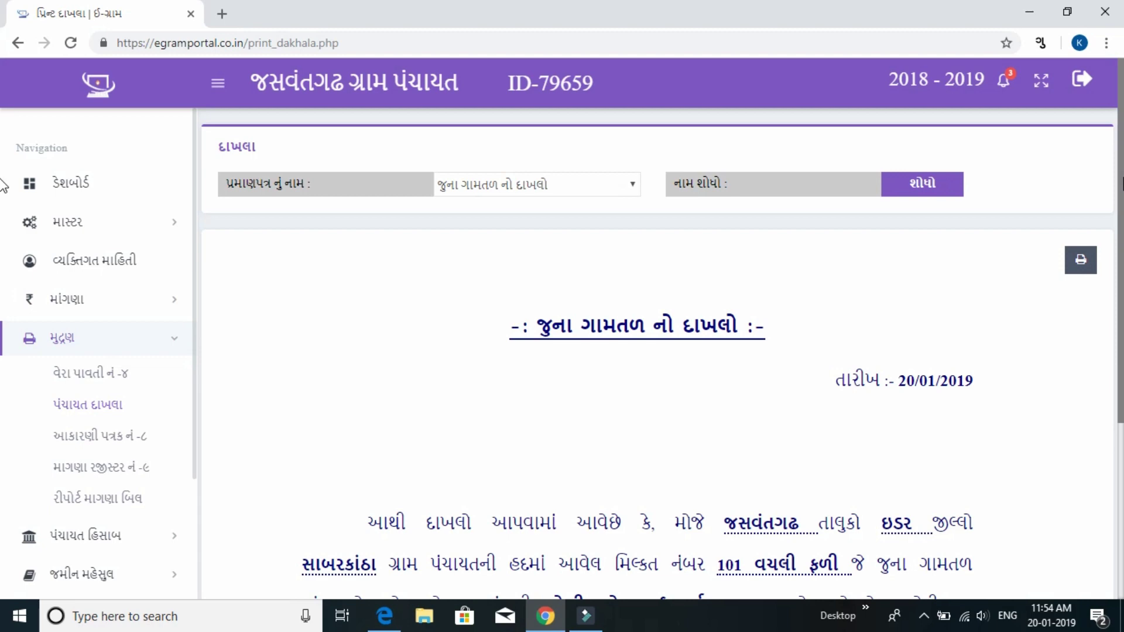
# - Preview the printout of the old village-site certificate and cancel without printing
pyautogui.scroll(-2, 1031, 269)
pyautogui.click(1081, 146)
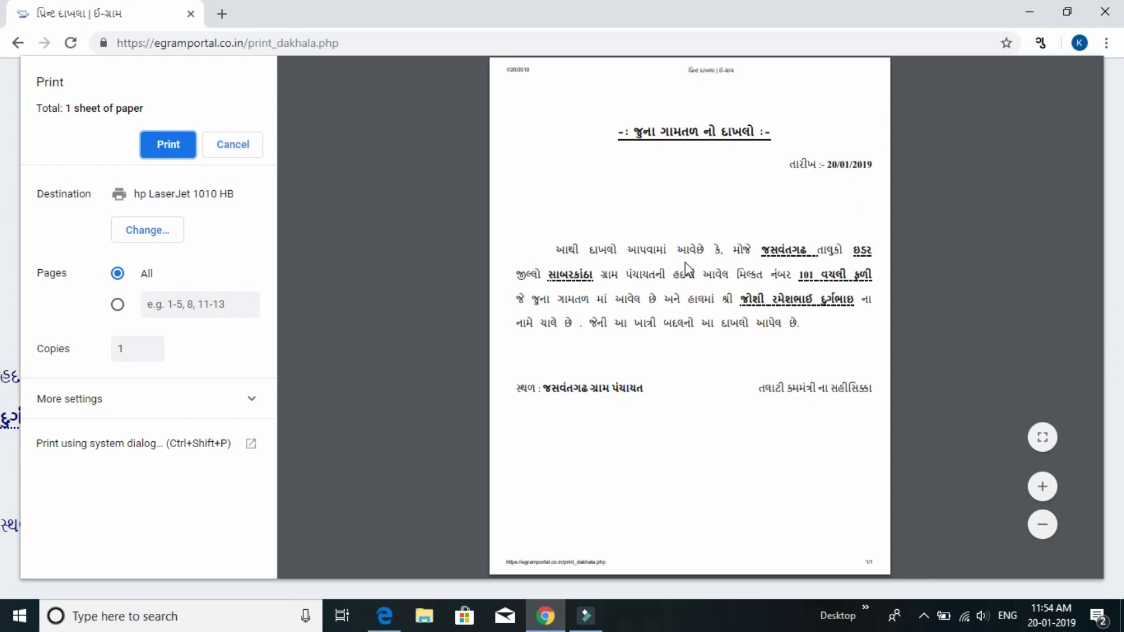
pyautogui.click(231, 146)
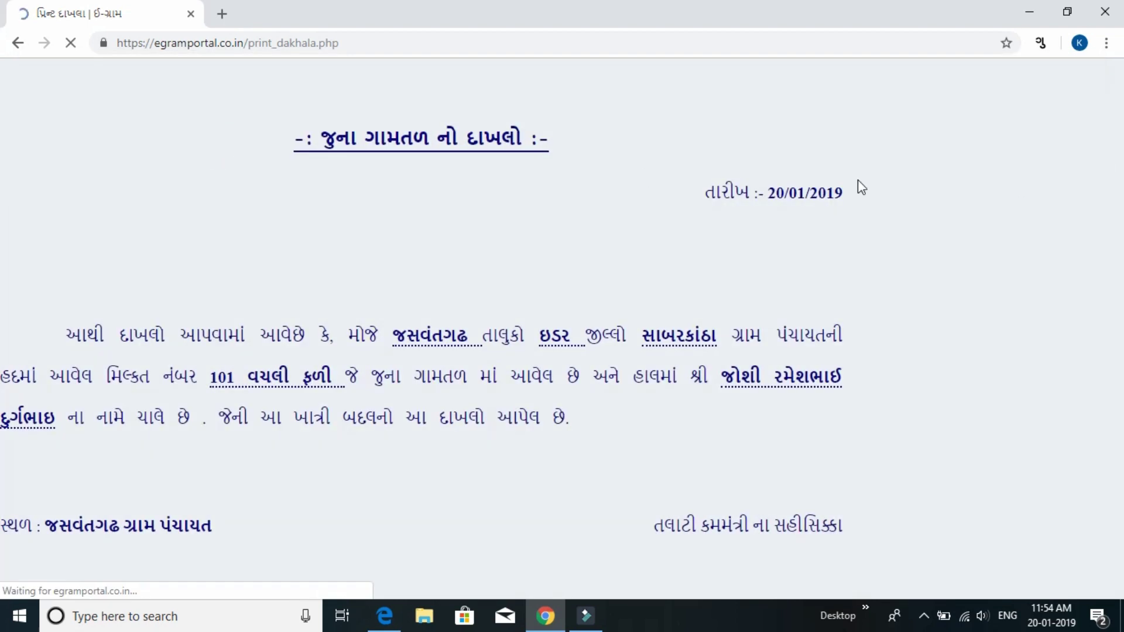